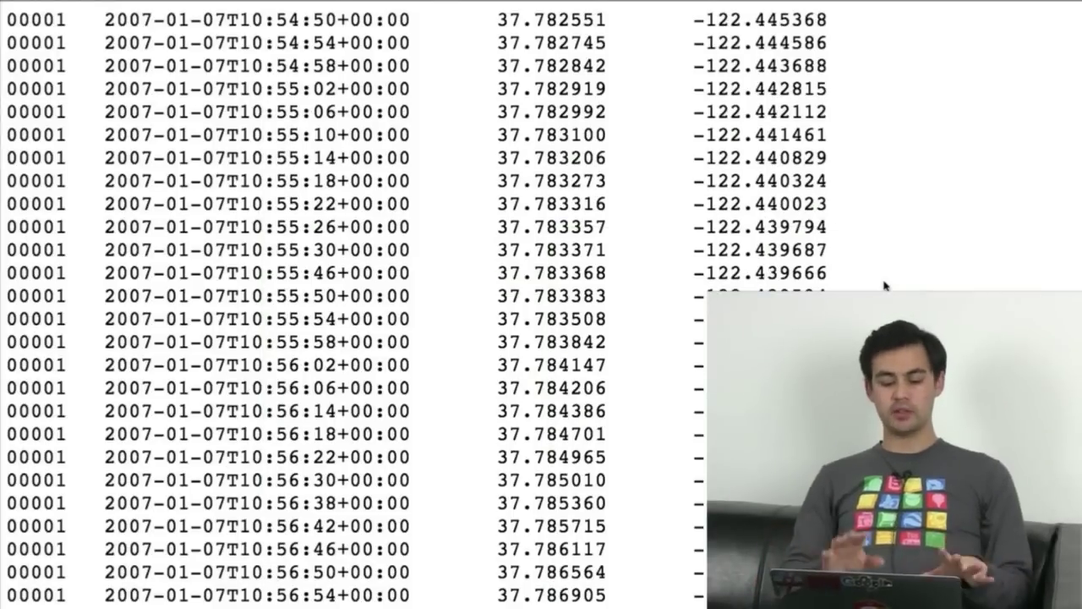
# - Highlight the ID in a record of ride 00001 and in the first record of ride 00002
pyautogui.scroll(2, 883, 286)
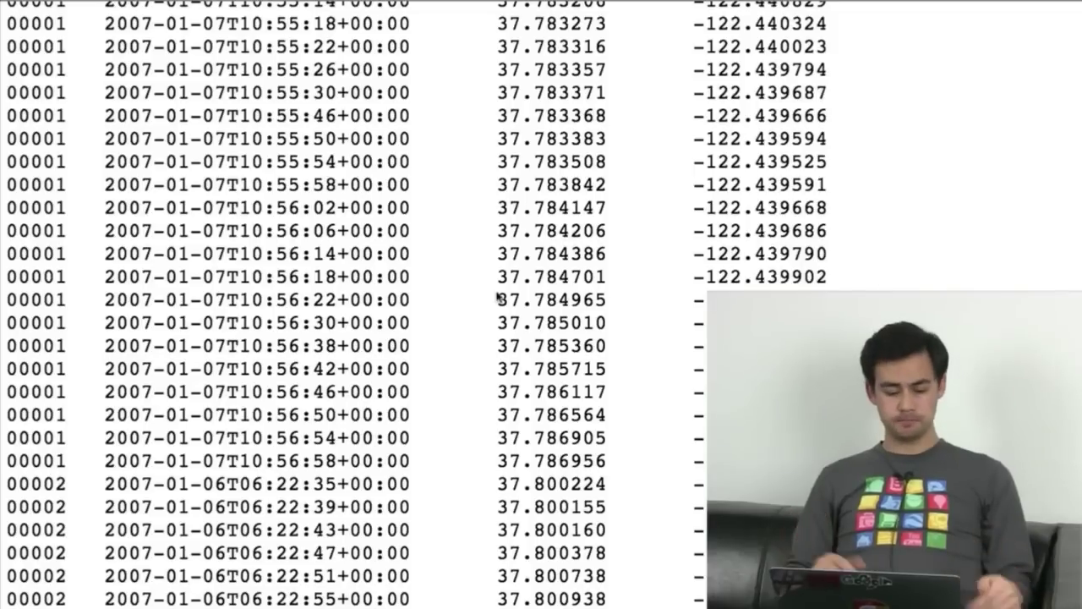
pyautogui.moveTo(5, 297); pyautogui.dragTo(68, 301)
pyautogui.click(12, 306)
pyautogui.doubleClick(14, 306)
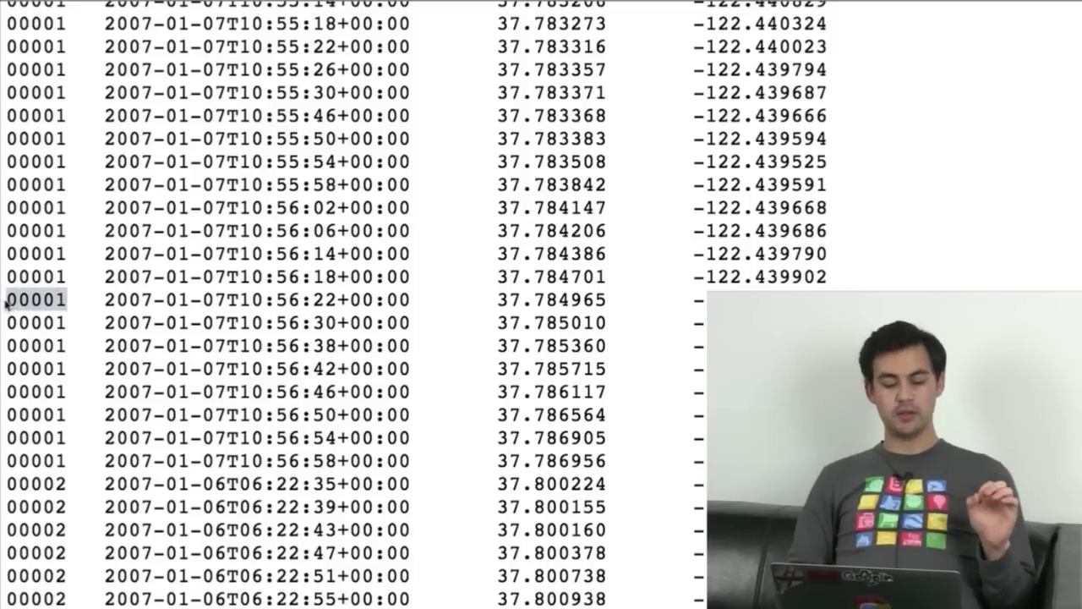
pyautogui.scroll(-2, 32, 306)
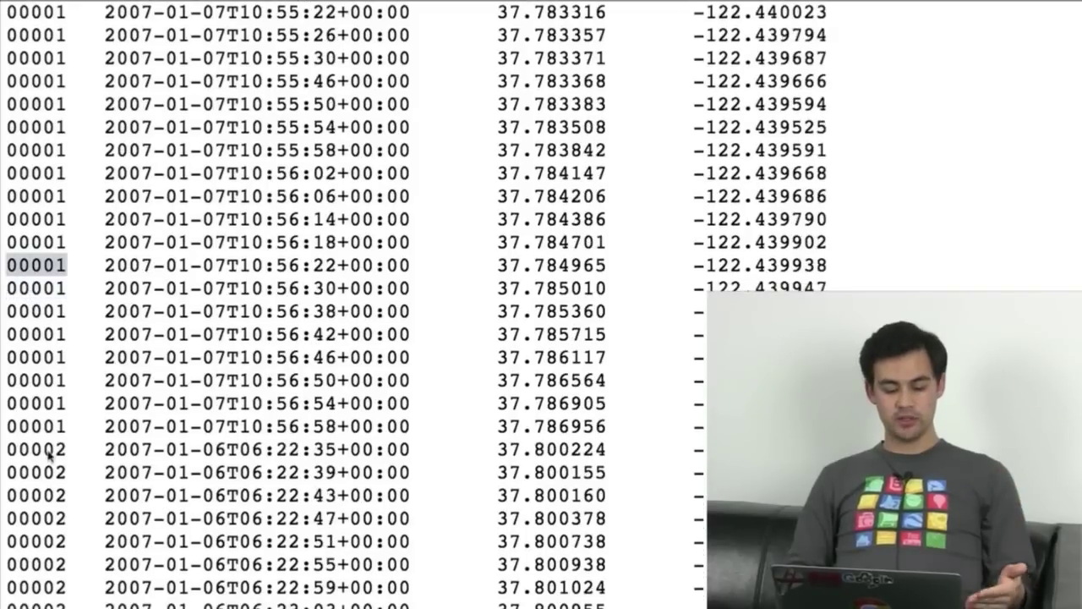
pyautogui.click(22, 453)
pyautogui.doubleClick(22, 453)
pyautogui.click(45, 455)
# - Highlight the timestamp and the latitude and longitude values of a single ride 00001 record
pyautogui.scroll(4, 153, 364)
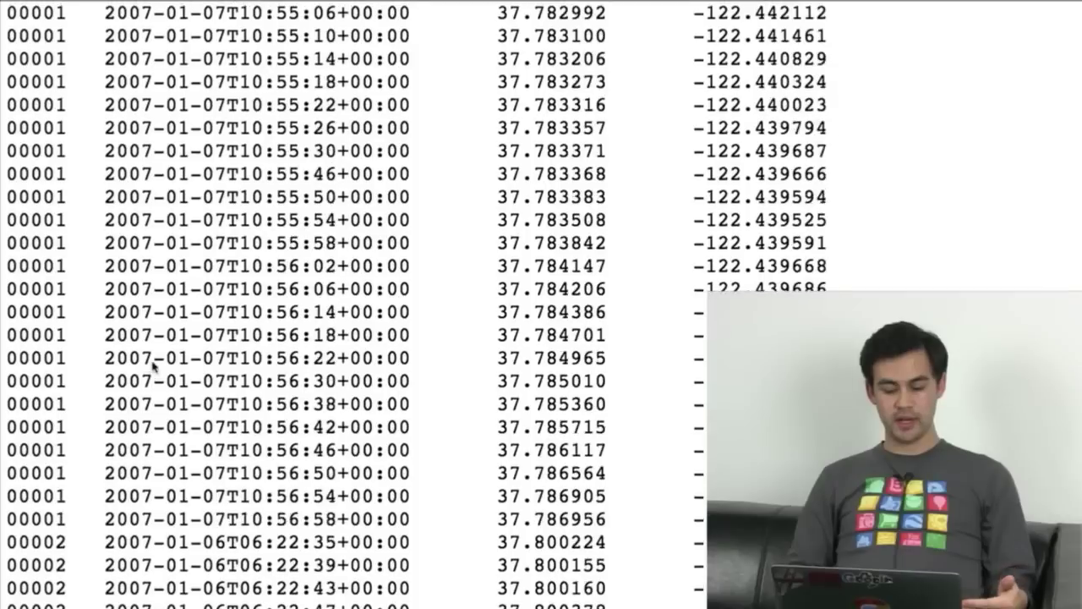
pyautogui.moveTo(99, 39); pyautogui.dragTo(412, 37)
pyautogui.moveTo(499, 37); pyautogui.dragTo(833, 38)
pyautogui.click(837, 39)
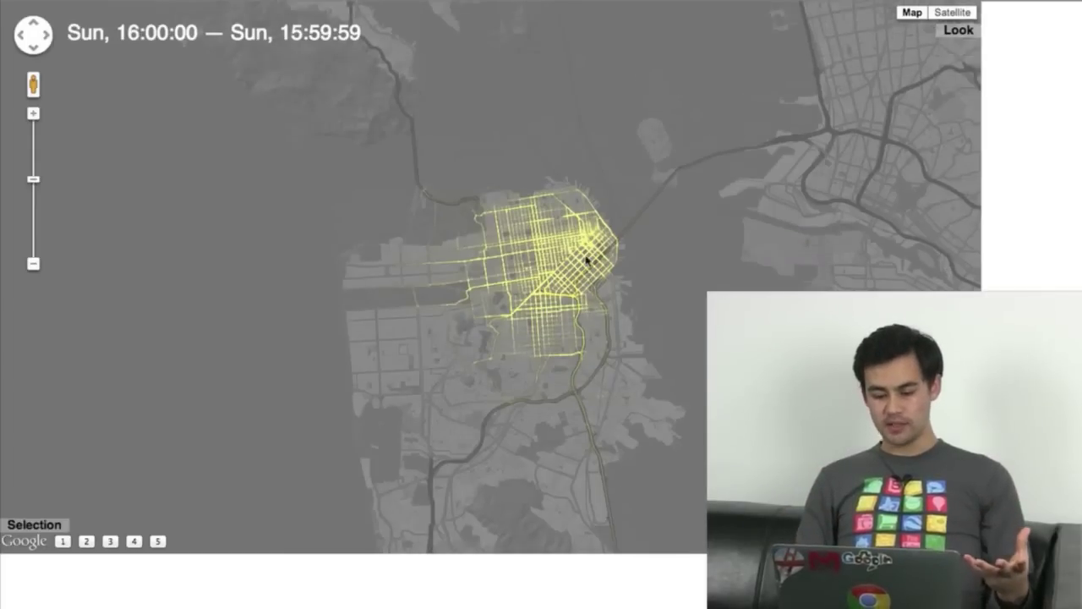
# - Switch the map through presets 1 and 2 to show the tracks from Sun, 16:00:00 to Sun, 16:08:20
pyautogui.scroll(1, 586, 289)
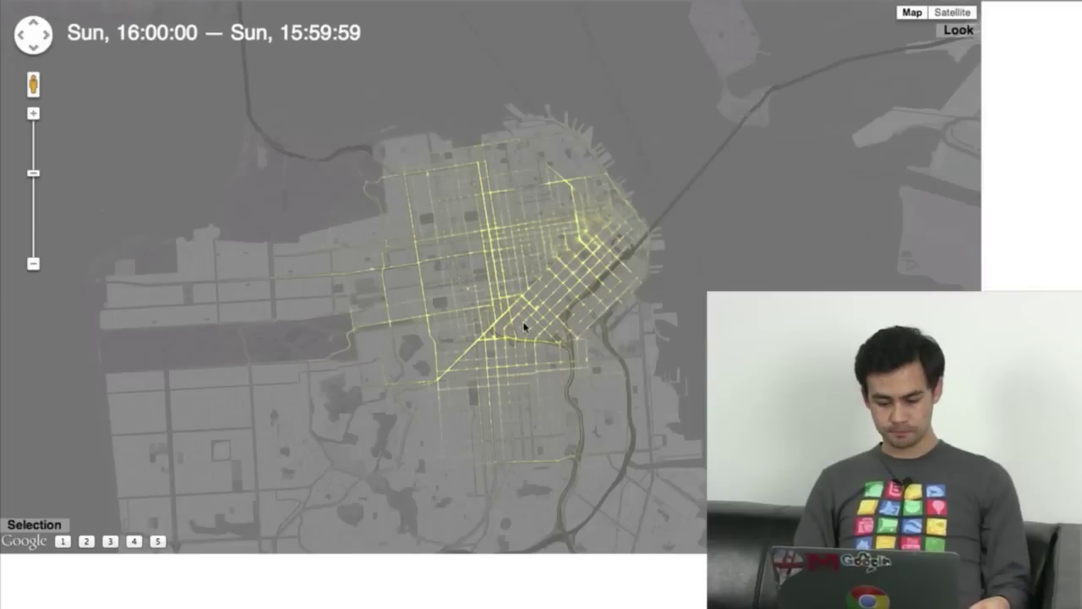
pyautogui.click(33, 264)
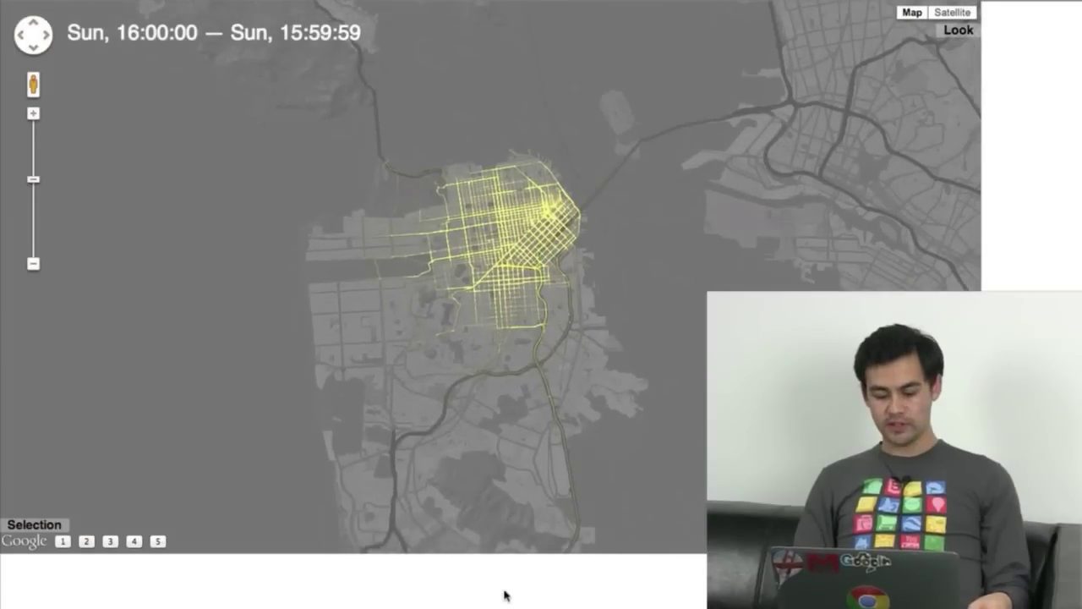
pyautogui.click(63, 542)
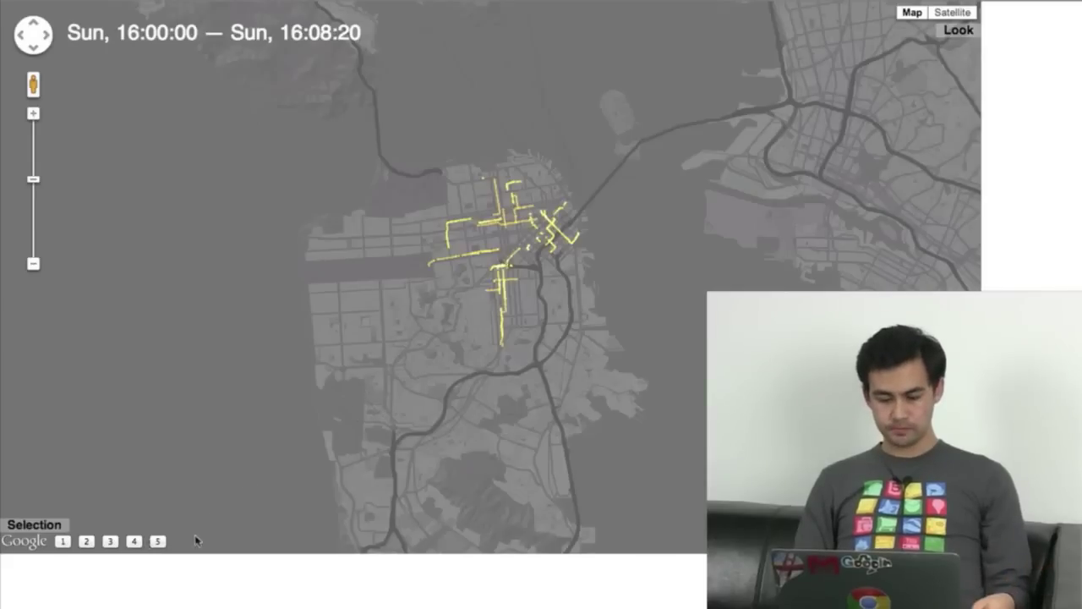
pyautogui.click(87, 542)
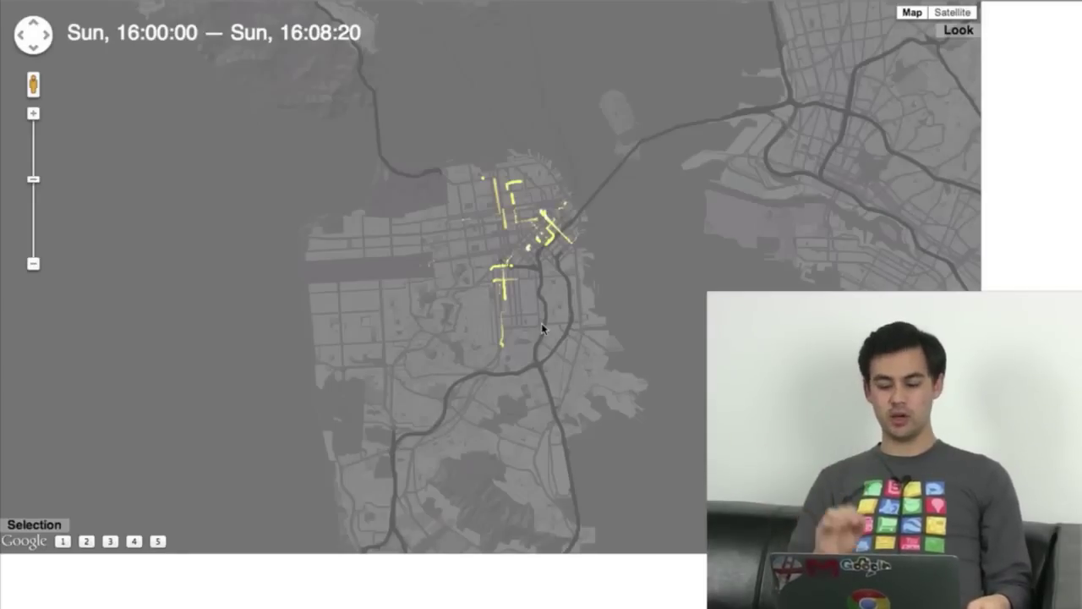
# - Open the Selection settings and scrub the time window forward to about Wed, 19:35:45 — Wed, 19:44:05
pyautogui.click(57, 525)
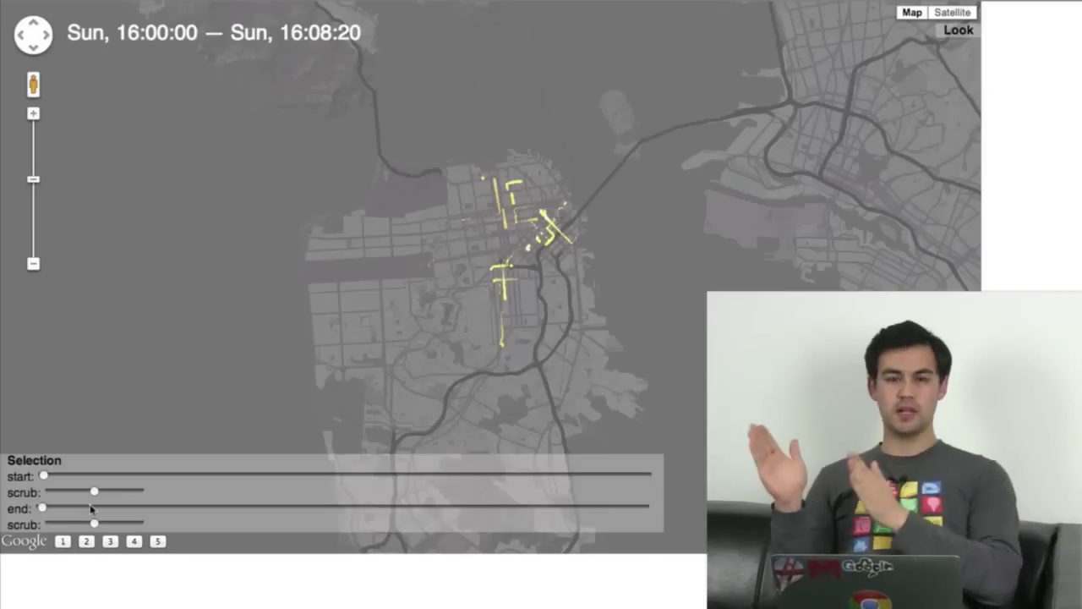
pyautogui.moveTo(94, 492); pyautogui.dragTo(127, 494)
pyautogui.moveTo(127, 494); pyautogui.dragTo(100, 497)
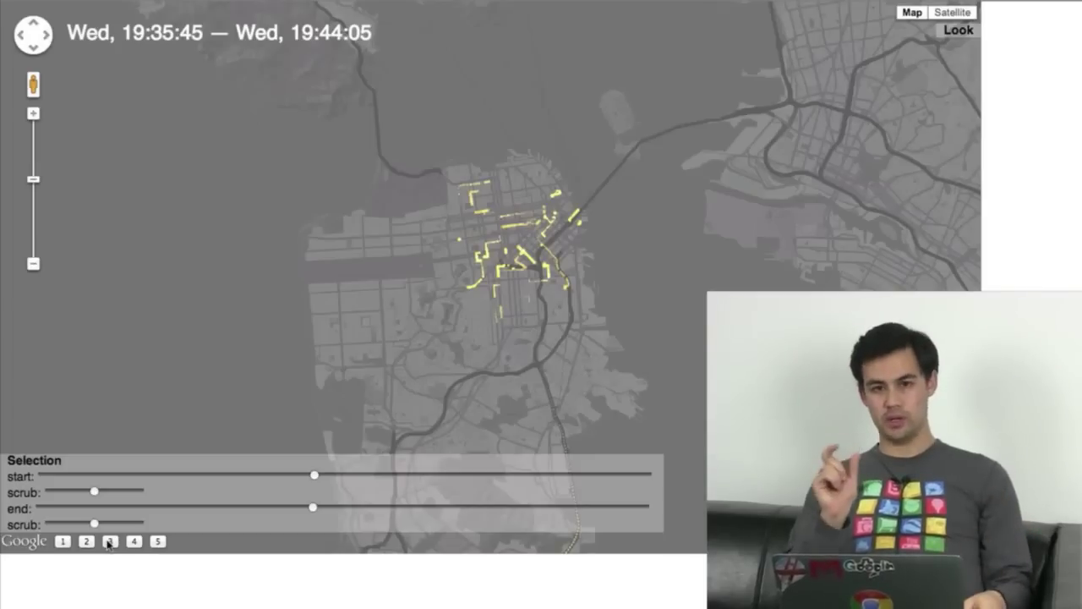
# - Load preset 3 with the full-week speed-colored tracks, raise the base opacity slightly, and reduce the blur and point size
pyautogui.click(109, 541)
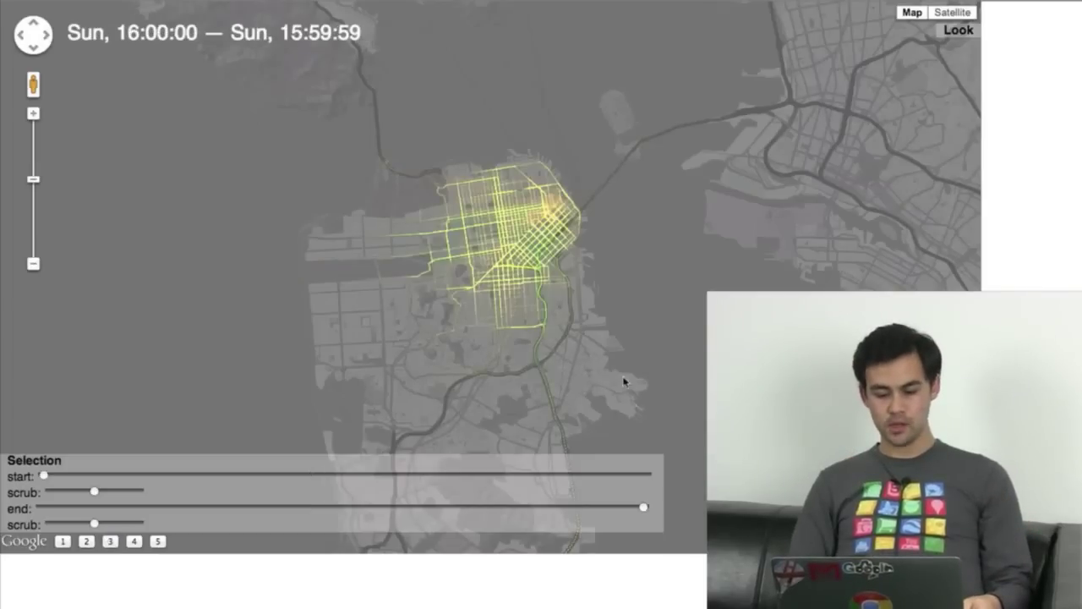
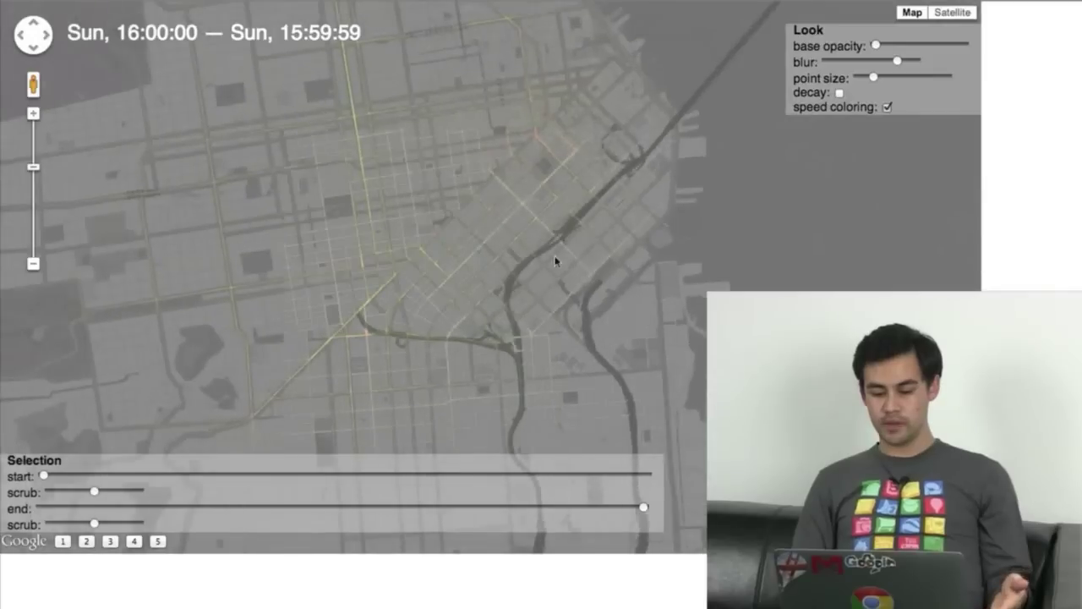
pyautogui.scroll(-1, 527, 341)
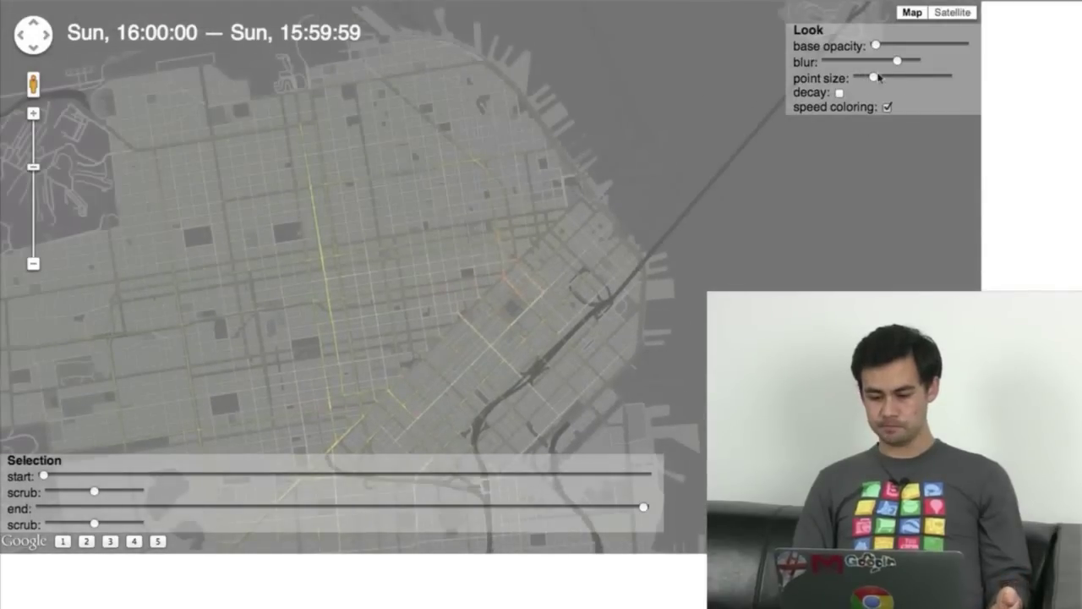
pyautogui.moveTo(883, 49)
pyautogui.mouseDown()
pyautogui.moveTo(908, 49)
pyautogui.moveTo(842, 69)
pyautogui.moveTo(894, 80)
pyautogui.moveTo(875, 80)
pyautogui.mouseUp()
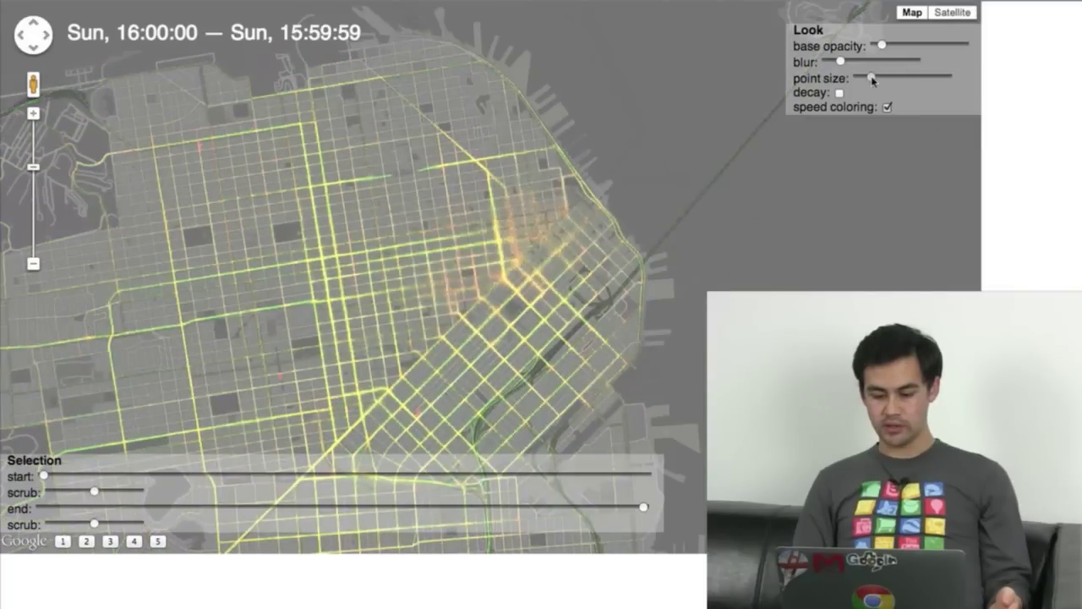
# - Increase the base opacity to about a third of its range for a close-up of the downtown San Francisco streets
pyautogui.moveTo(558, 313); pyautogui.dragTo(674, 290)
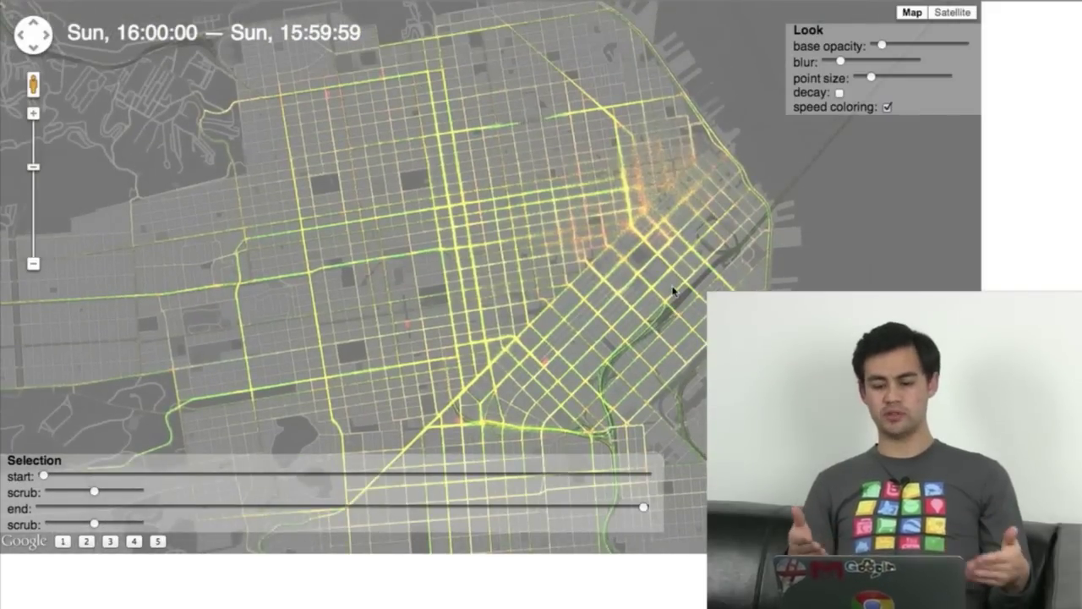
pyautogui.scroll(1, 674, 189)
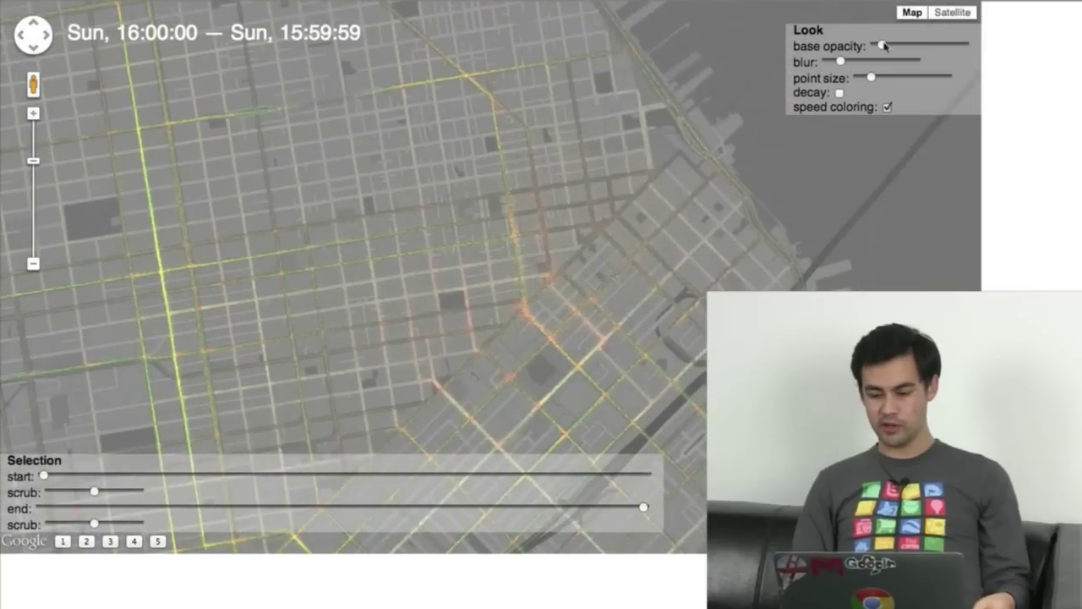
pyautogui.moveTo(883, 45)
pyautogui.mouseDown()
pyautogui.moveTo(915, 46)
pyautogui.moveTo(902, 49)
pyautogui.mouseUp()
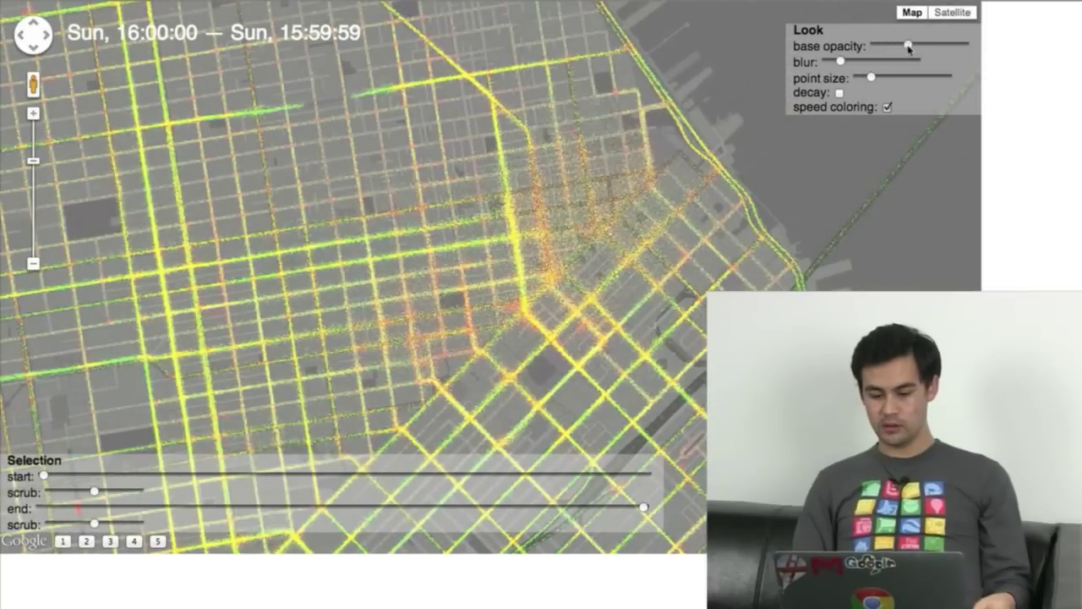
pyautogui.moveTo(582, 263); pyautogui.dragTo(546, 247)
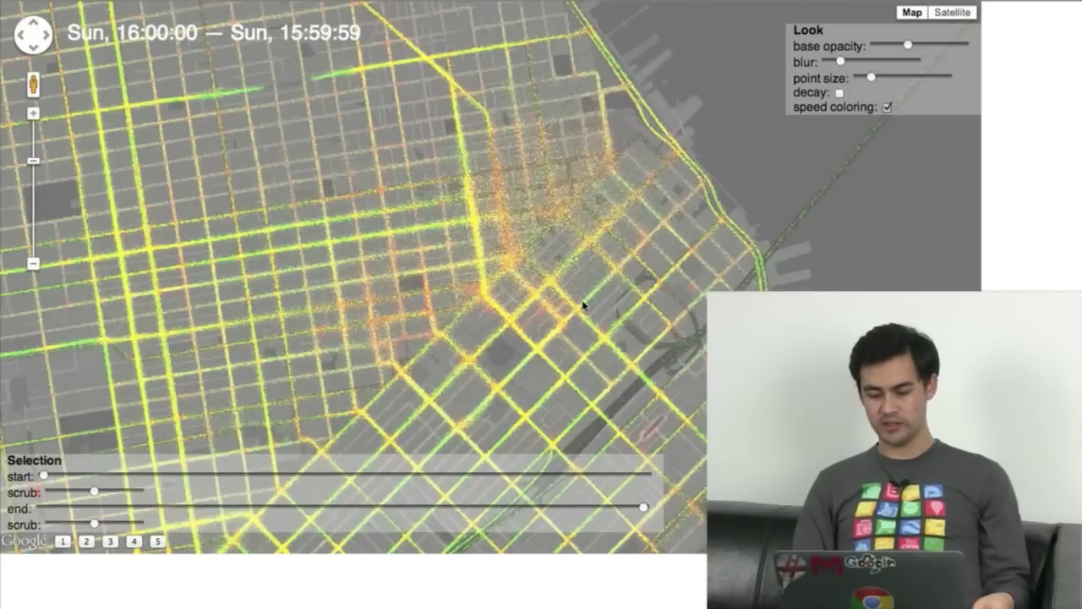
pyautogui.moveTo(614, 315); pyautogui.dragTo(615, 328)
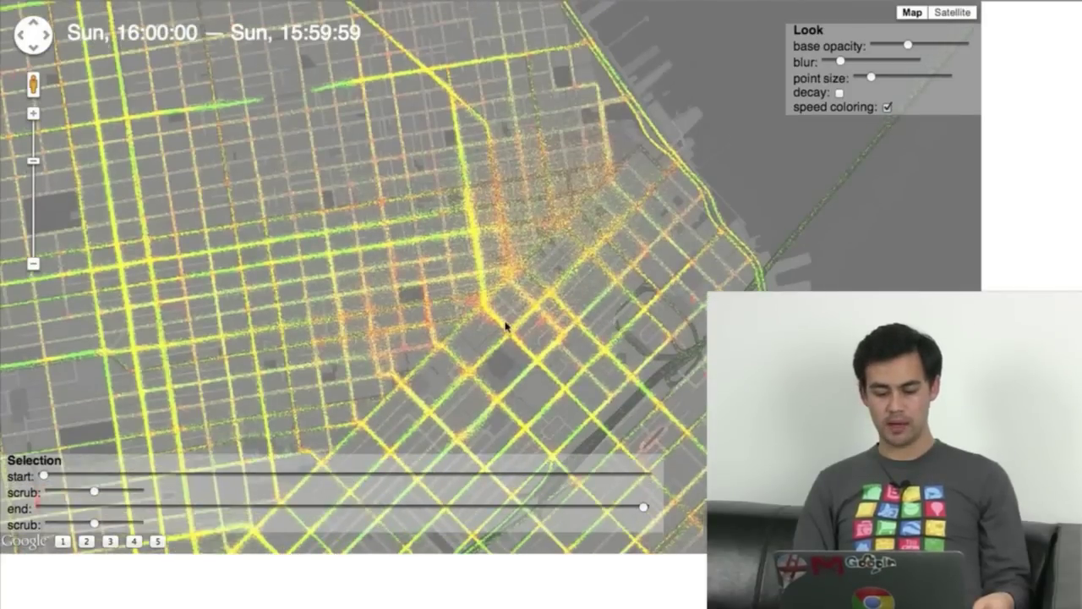
# - Examine the red slow-traffic spots on the streets west and southwest of downtown San Francisco
pyautogui.scroll(-2, 506, 326)
pyautogui.moveTo(506, 326); pyautogui.dragTo(580, 294)
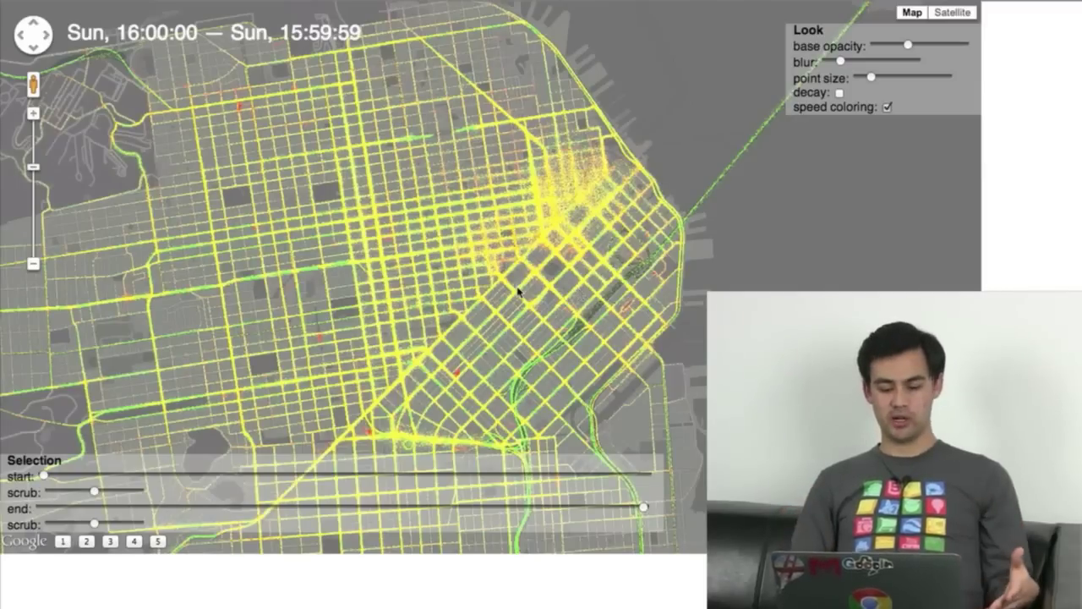
pyautogui.moveTo(422, 330); pyautogui.dragTo(460, 249)
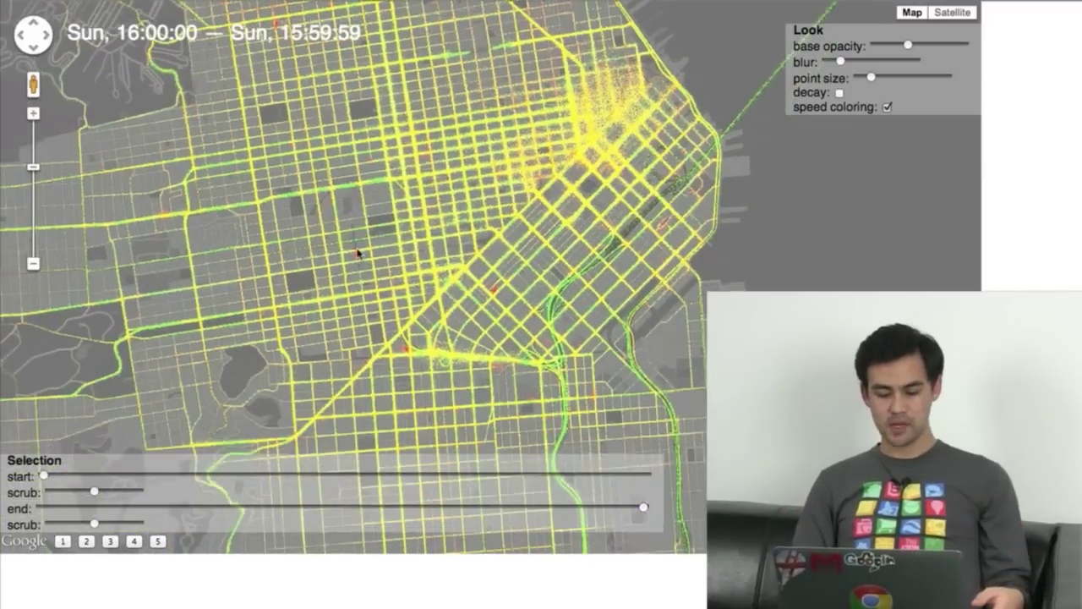
pyautogui.scroll(3, 357, 252)
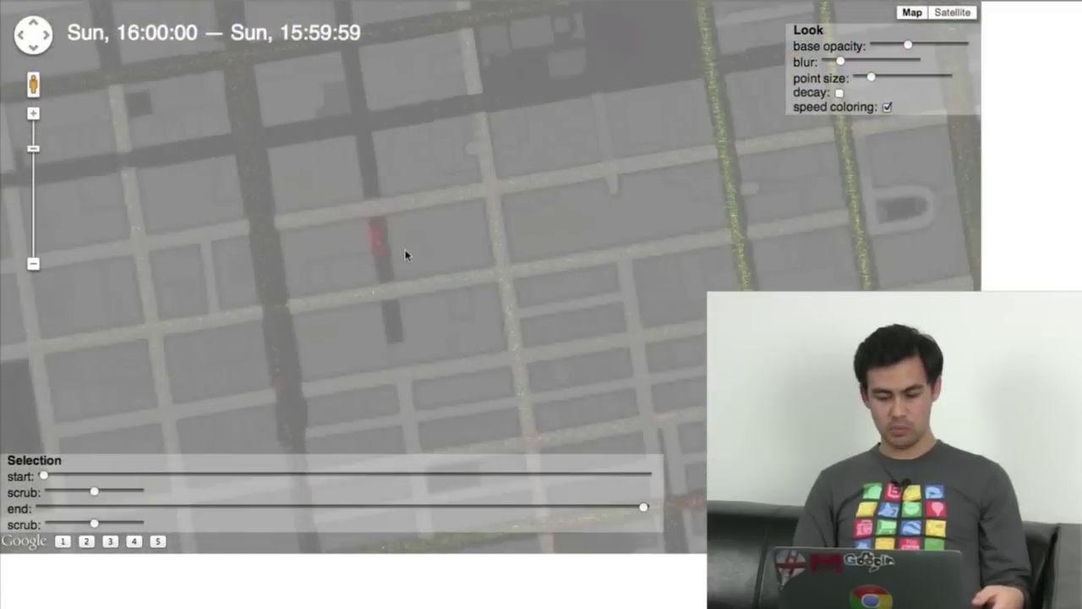
pyautogui.scroll(-3, 372, 241)
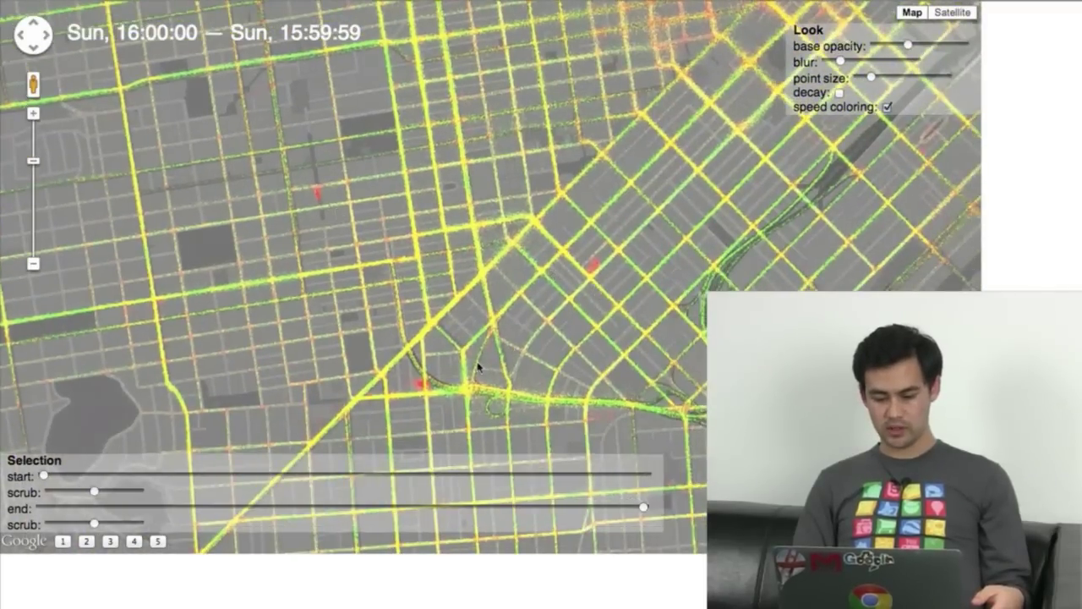
pyautogui.moveTo(478, 366); pyautogui.dragTo(447, 334)
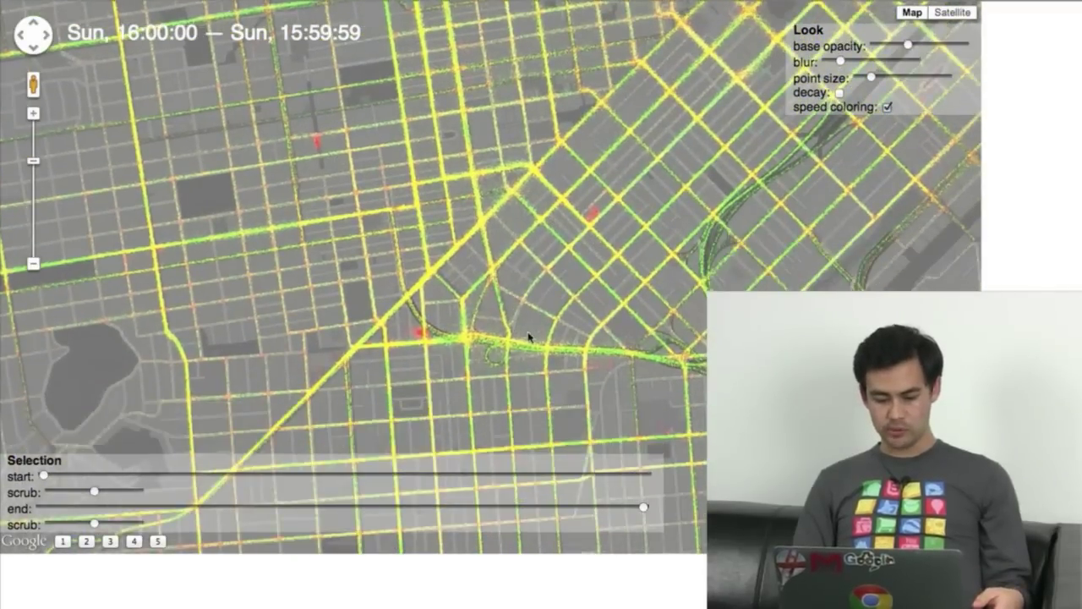
pyautogui.scroll(-3, 530, 337)
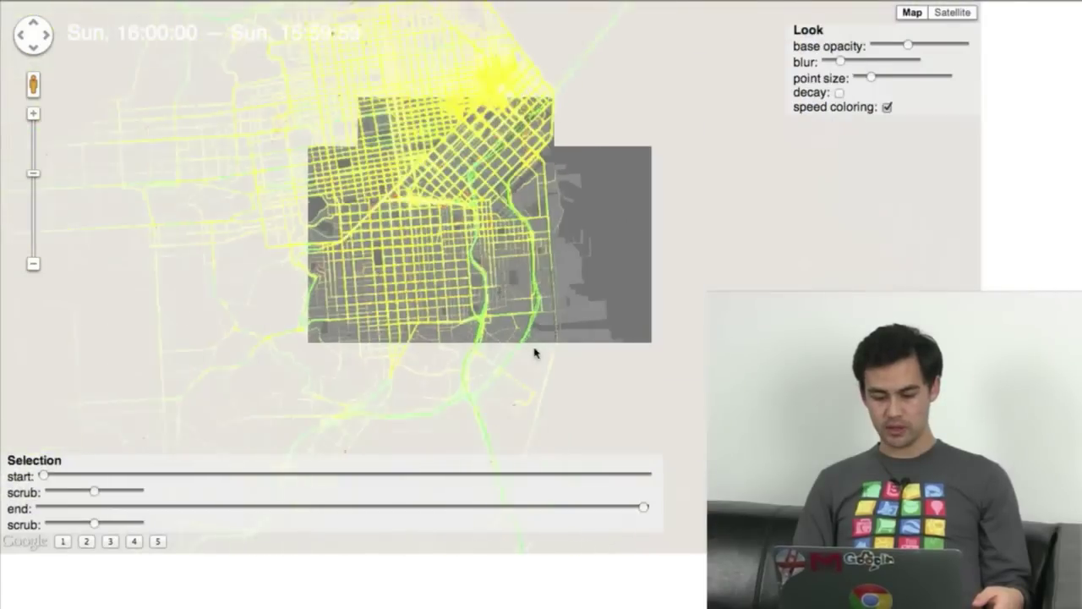
# - Raise the base opacity to about two thirds of its range over the red cluster beside the freeway interchange south of the airport
pyautogui.press('Down')
pyautogui.press('Down')
pyautogui.press('Down')
pyautogui.press('Down')
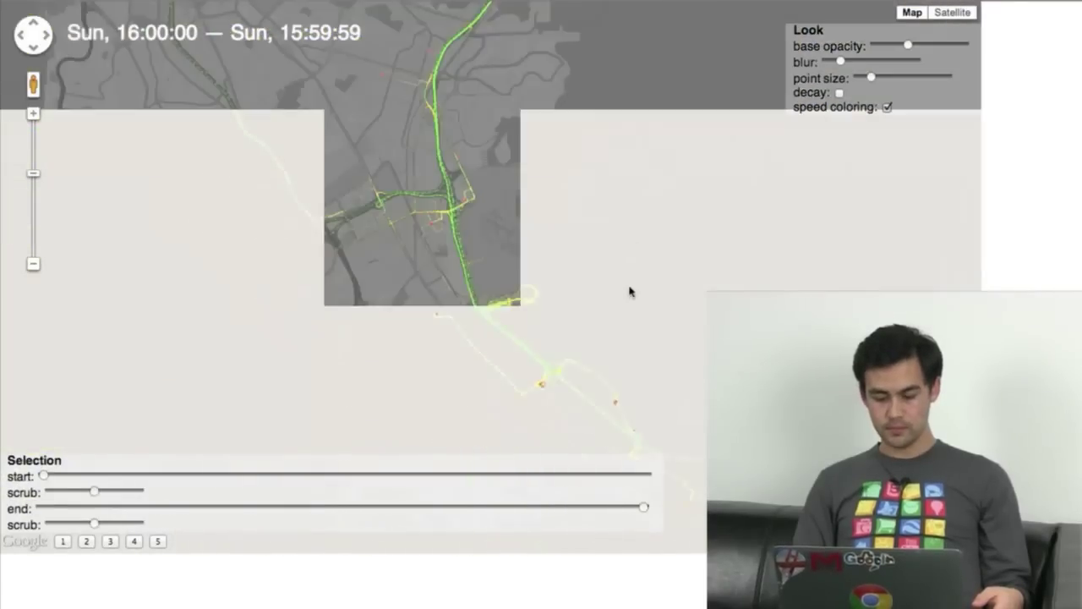
pyautogui.scroll(3, 526, 342)
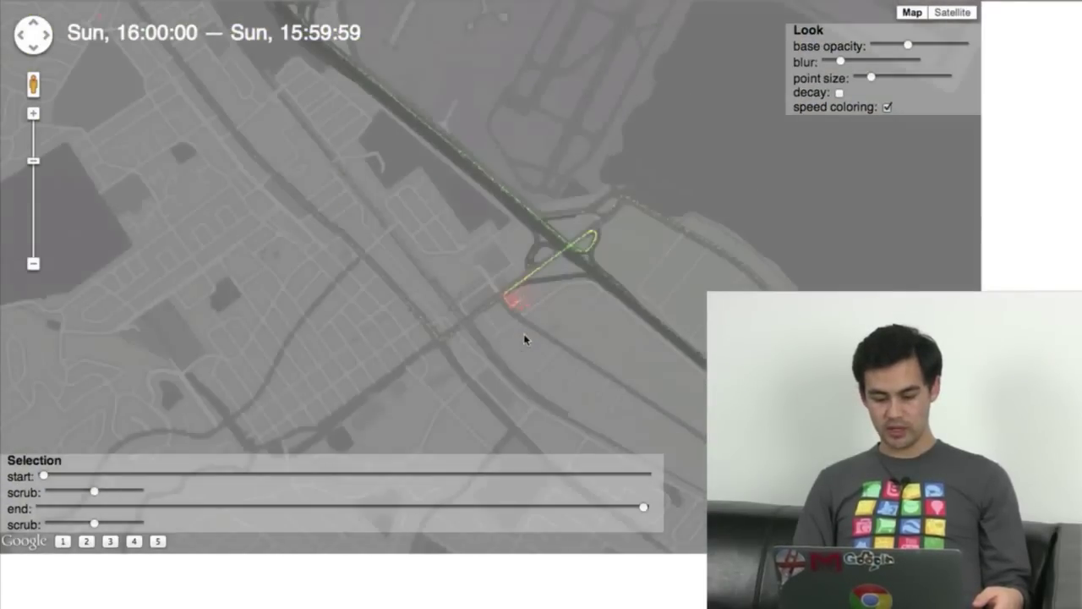
pyautogui.scroll(1, 526, 304)
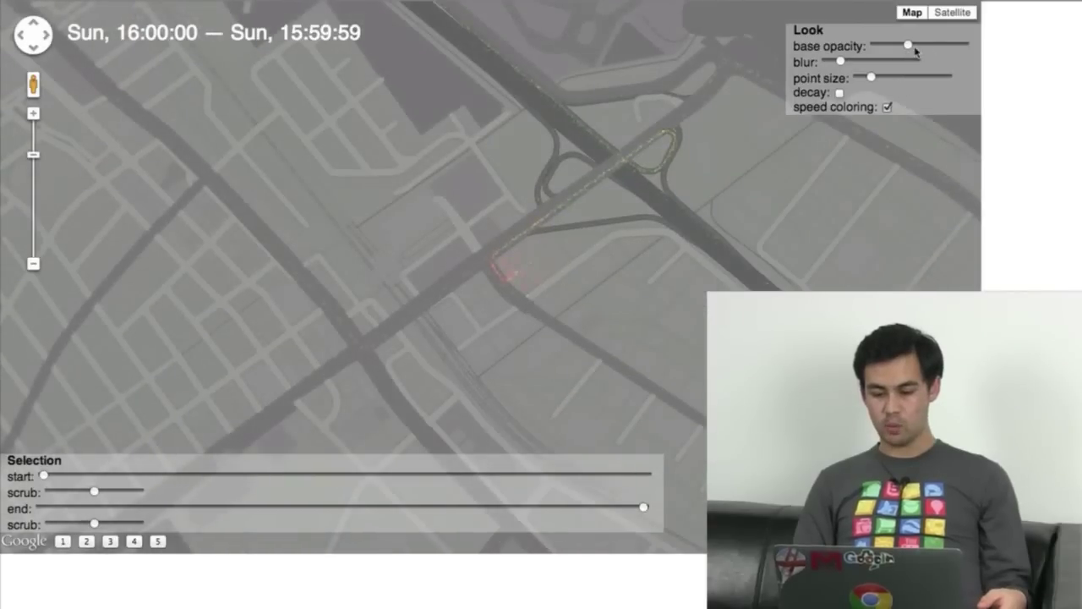
pyautogui.moveTo(910, 46); pyautogui.dragTo(939, 45)
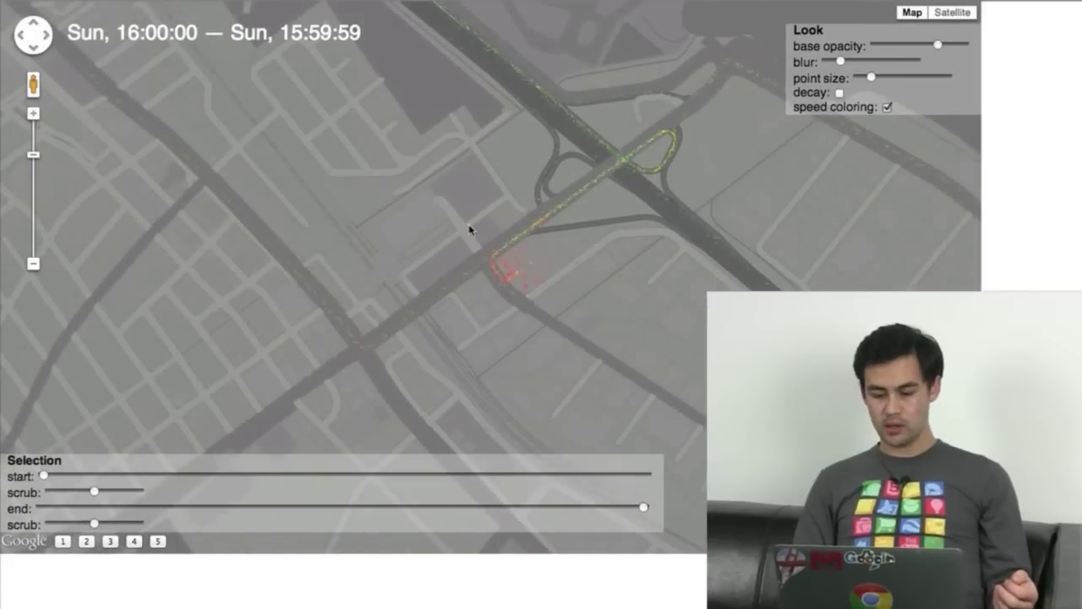
# - Examine the speed-colored tracks from the peninsula freeways north to the whole of San Francisco
pyautogui.scroll(-3, 508, 242)
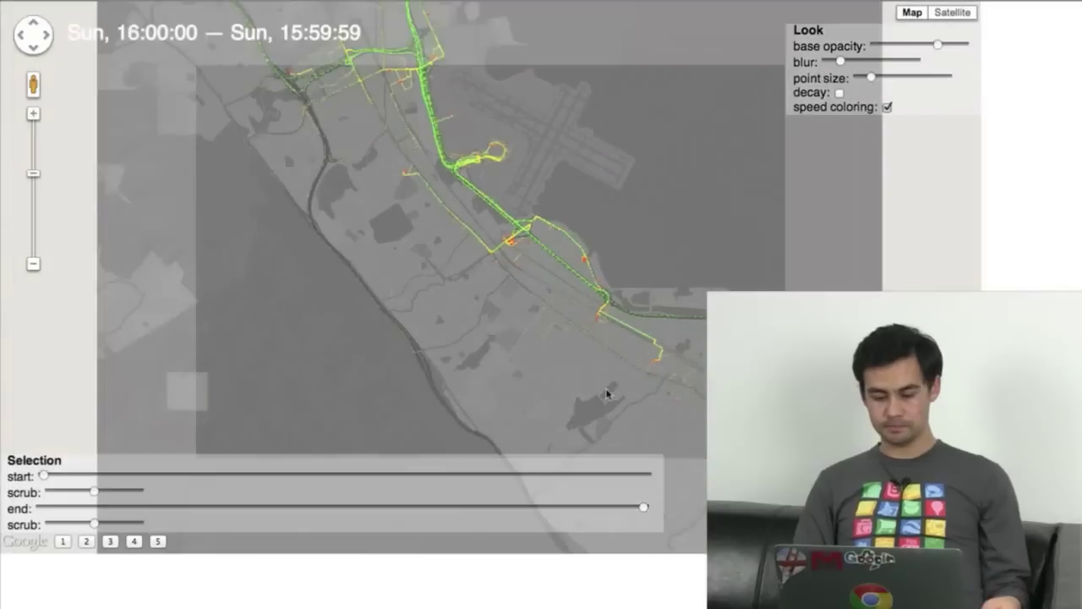
pyautogui.press('Up')
pyautogui.press('Up')
pyautogui.press('Up')
pyautogui.press('Up')
pyautogui.press('Up')
pyautogui.press('Up')
pyautogui.press('Up')
pyautogui.press('Up')
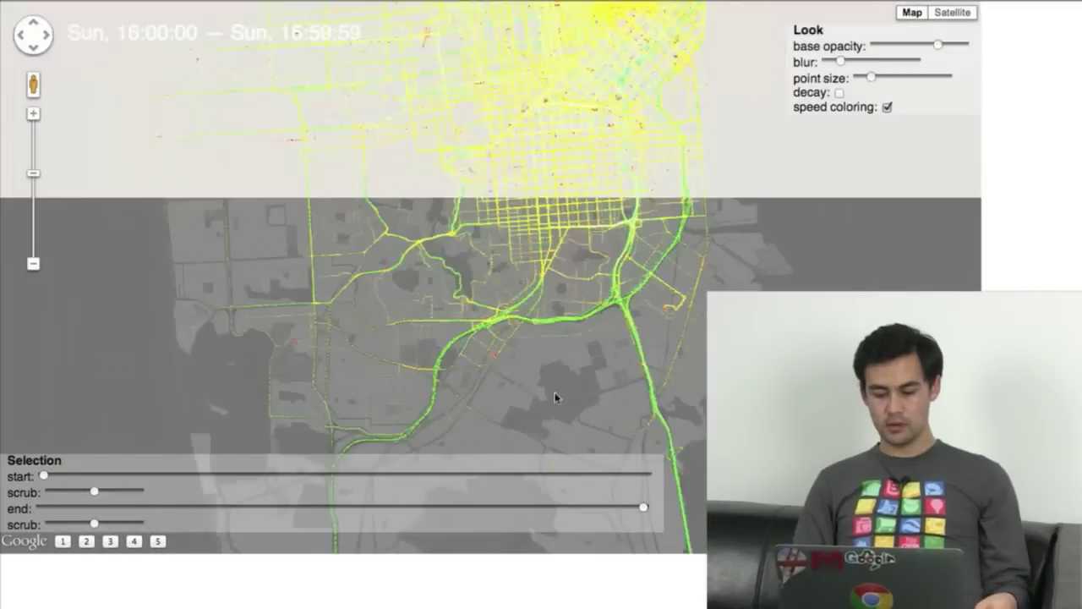
pyautogui.press('Up')
pyautogui.press('Up')
pyautogui.press('Up')
pyautogui.scroll(-1, 580, 166)
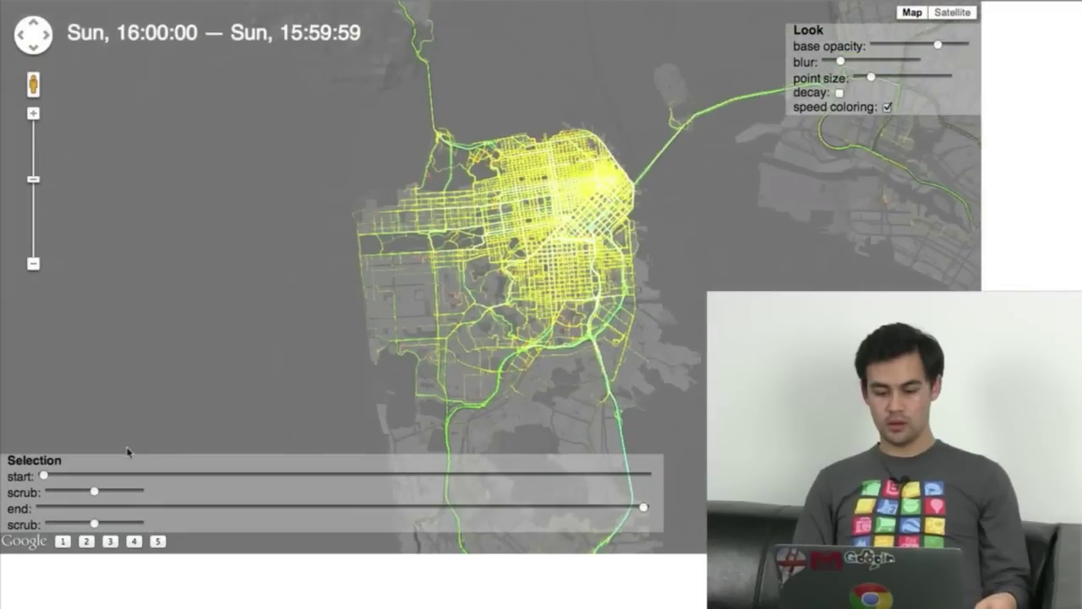
# - Load the preset view with decay and a short time window, and scrub the selection forward to Sun, 19:03:49 — 19:12:09
pyautogui.click(133, 542)
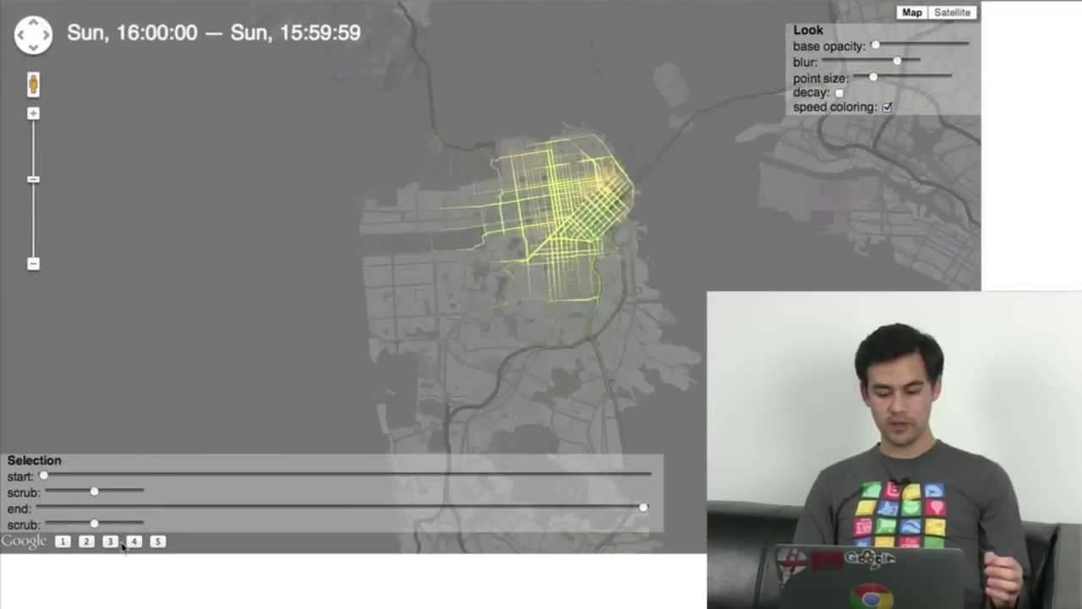
pyautogui.moveTo(474, 299); pyautogui.dragTo(485, 280)
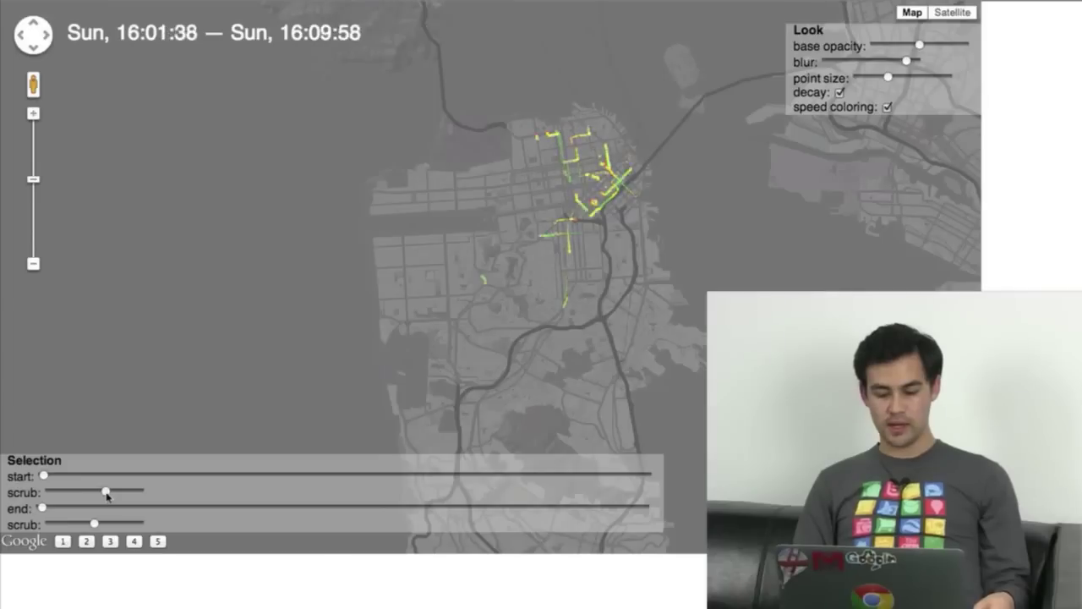
pyautogui.moveTo(106, 496); pyautogui.dragTo(114, 497)
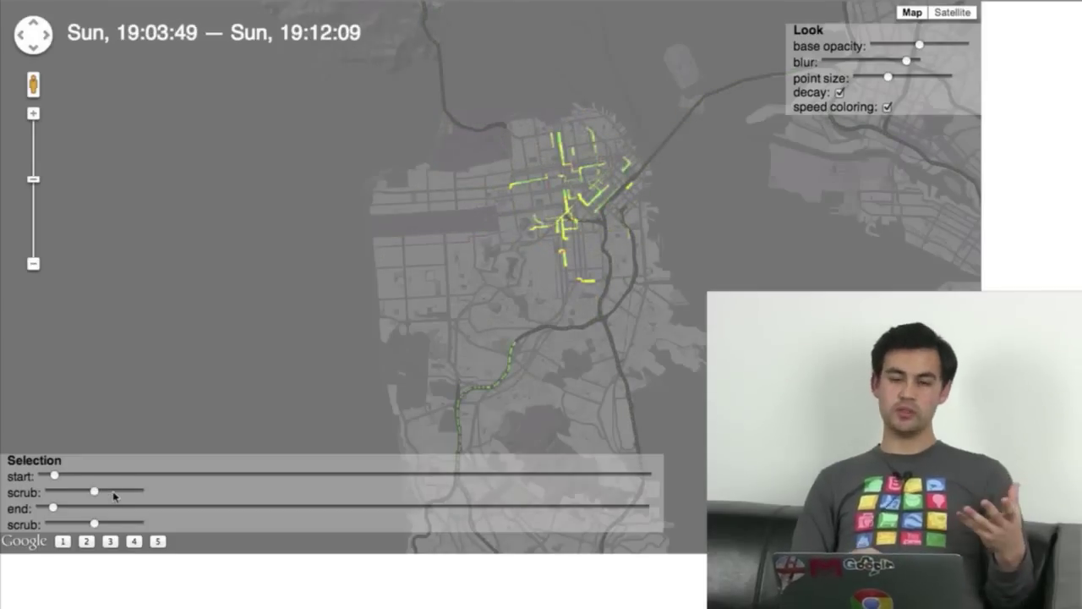
# - Widen the time selection to about two hours and shift it to Tue, 07:54:48 — 09:52:44
pyautogui.moveTo(52, 508); pyautogui.dragTo(63, 508)
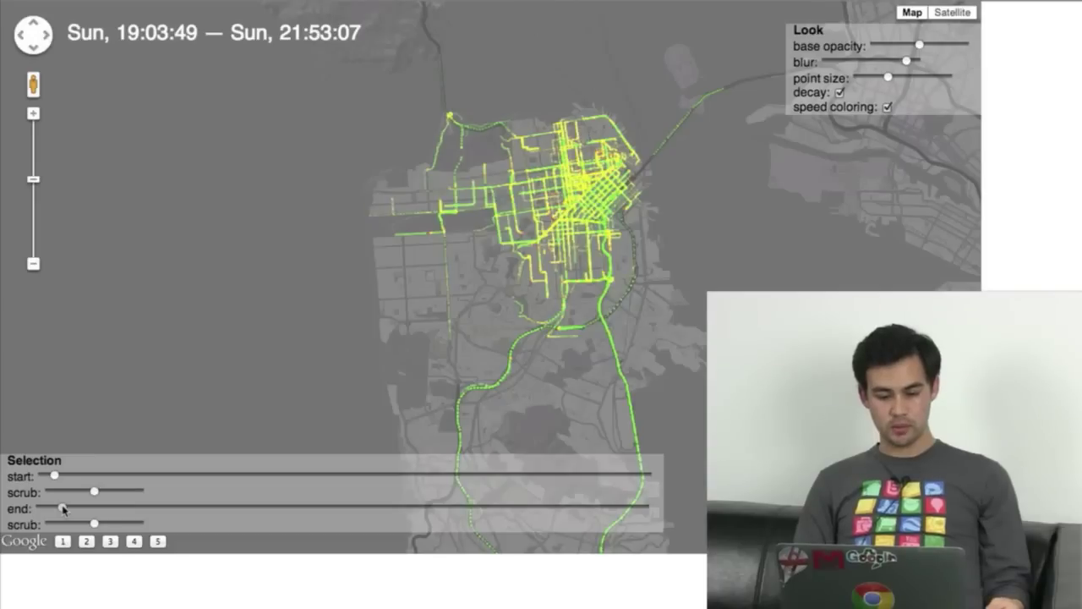
pyautogui.moveTo(62, 508); pyautogui.dragTo(188, 485)
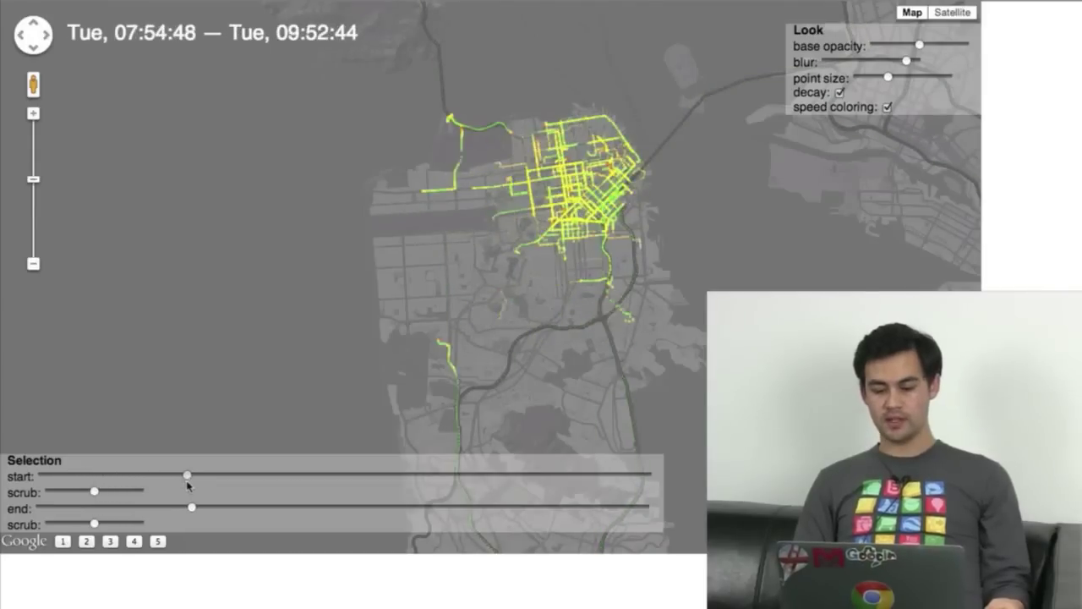
# - Sweep the two-hour time selection through Saturday evening and early Sunday, and back to Mon, 23:34:01 — Tue, 01:31:57
pyautogui.moveTo(115, 496)
pyautogui.mouseDown()
pyautogui.moveTo(143, 491)
pyautogui.moveTo(56, 497)
pyautogui.moveTo(122, 497)
pyautogui.mouseUp()
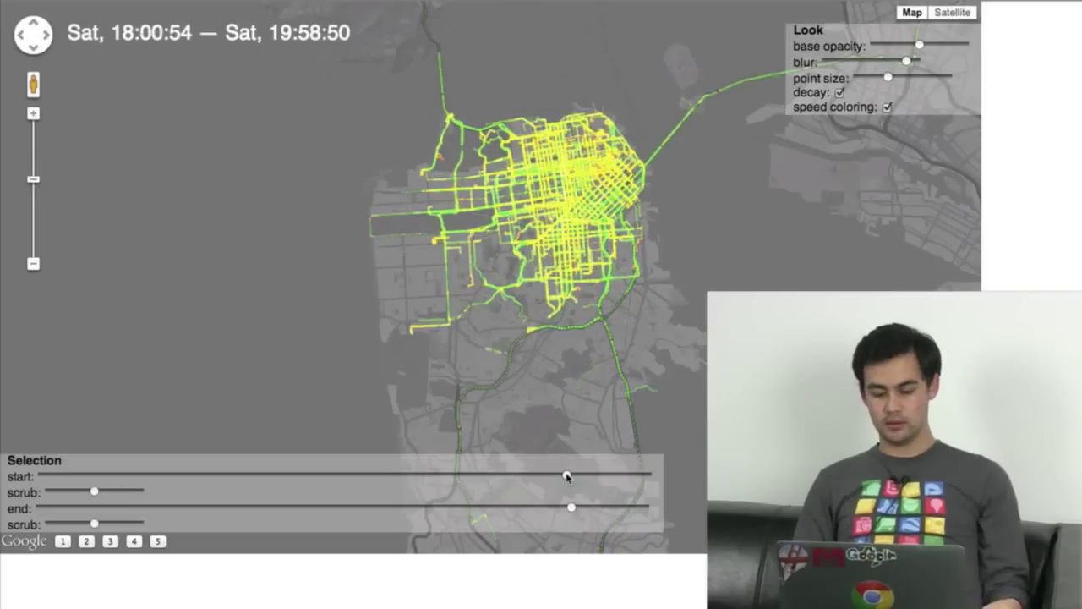
pyautogui.moveTo(566, 476); pyautogui.dragTo(603, 478)
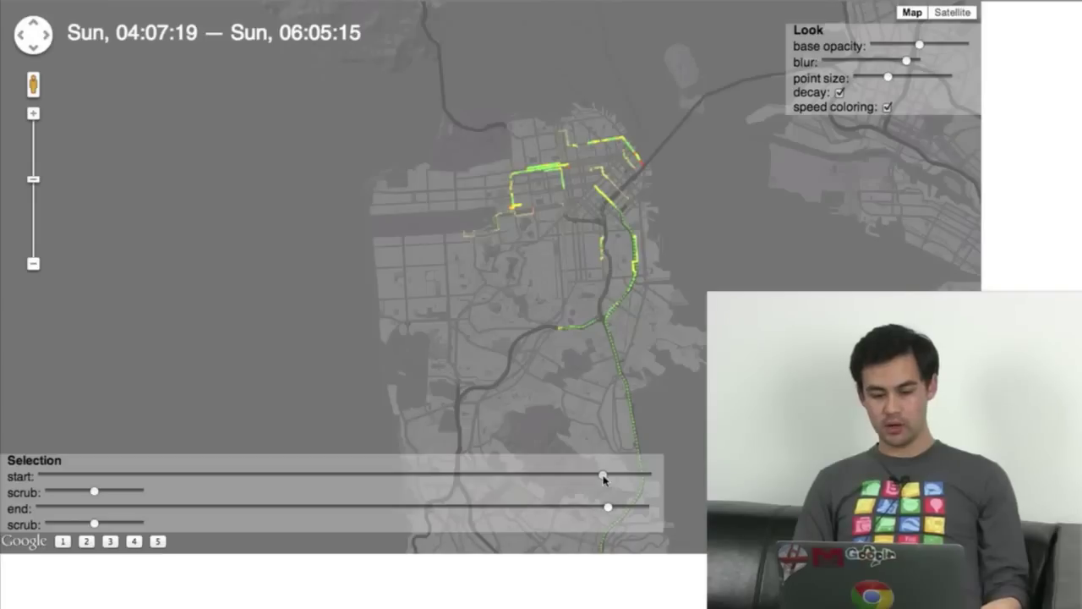
pyautogui.moveTo(603, 479); pyautogui.dragTo(156, 476)
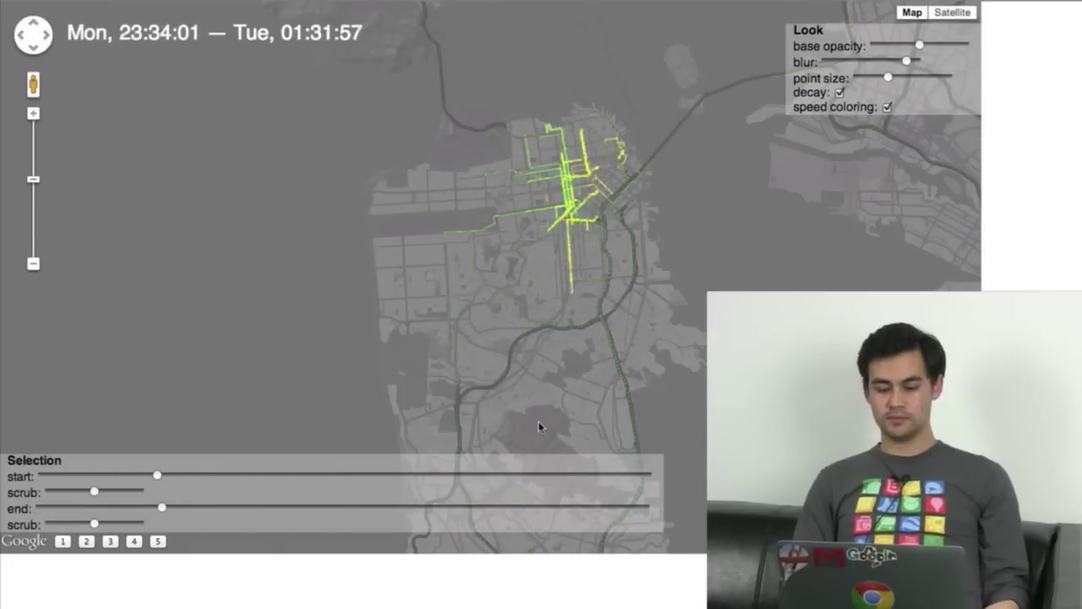